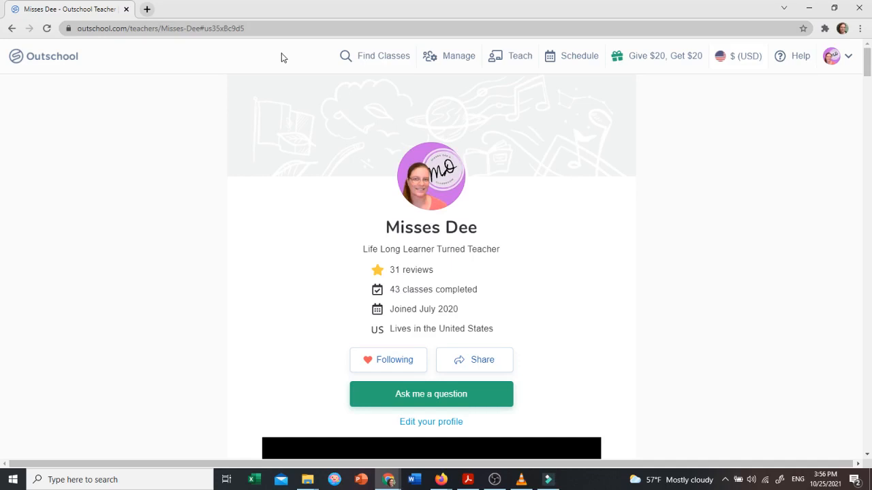
Open the teaching schedule and display it in the Week view.
left_click(501, 57)
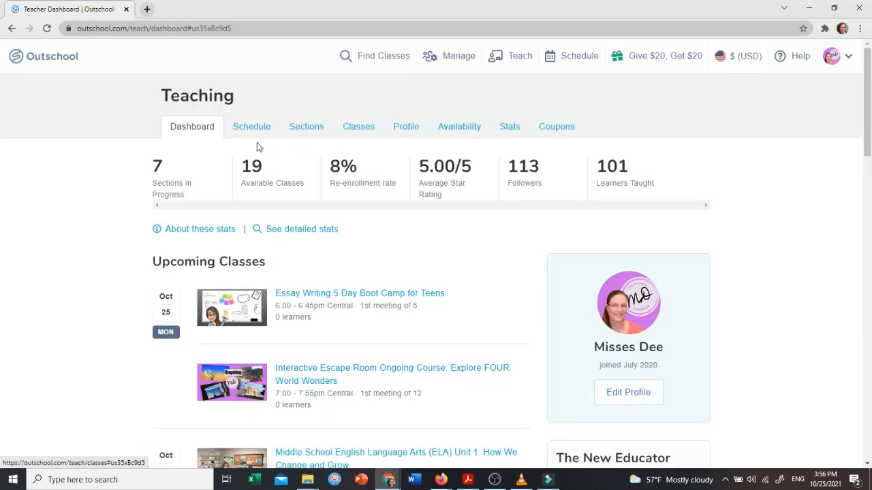
left_click(264, 132)
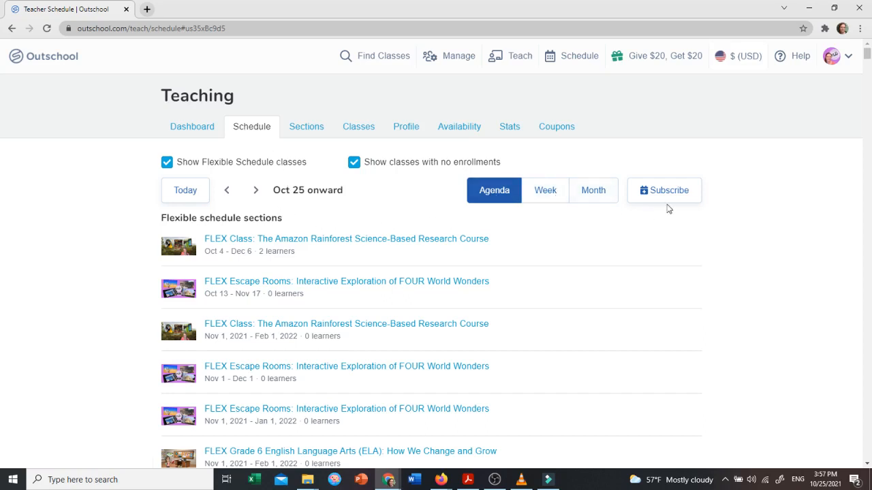
left_click(545, 191)
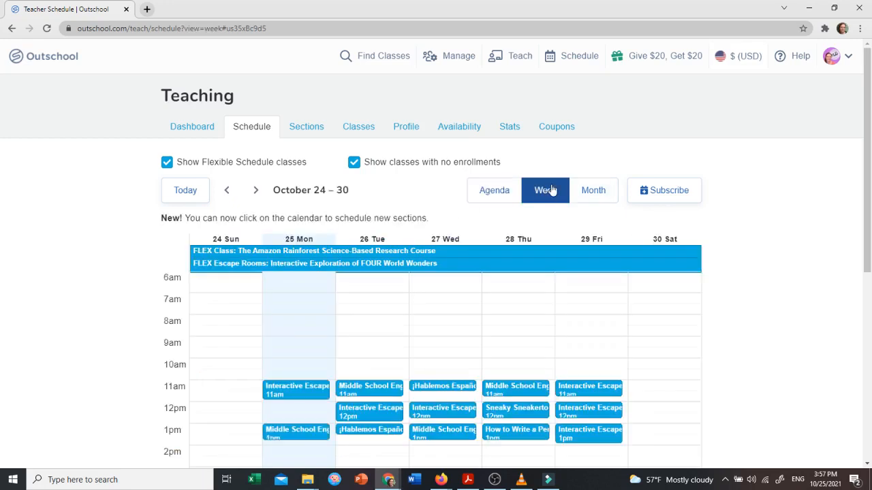
Schedule a new section of Middle School English Language Arts (ELA) Unit 1: How We Change and Grow for Thu Oct 28 at 5pm.
scroll(493, 318, "down", 3)
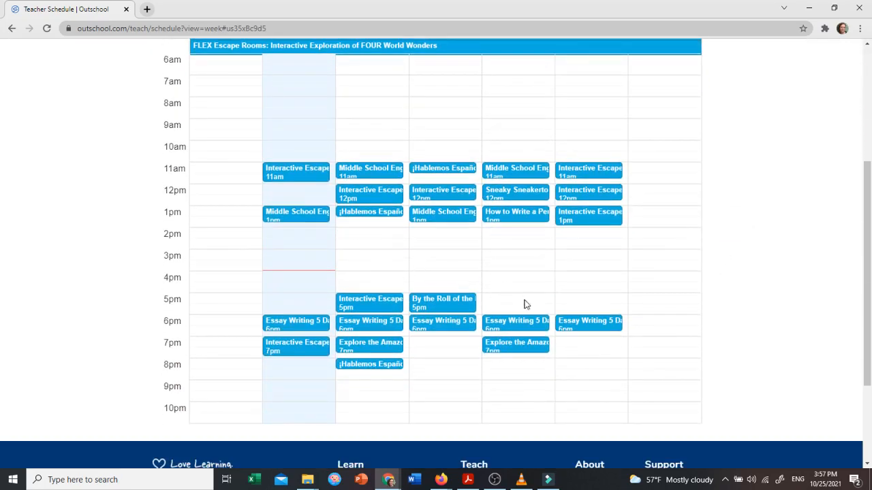
left_click(493, 302)
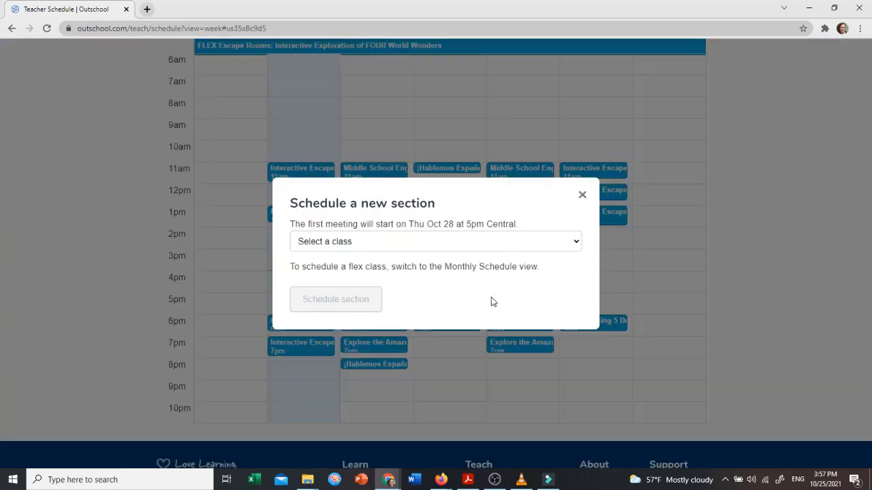
left_click(398, 249)
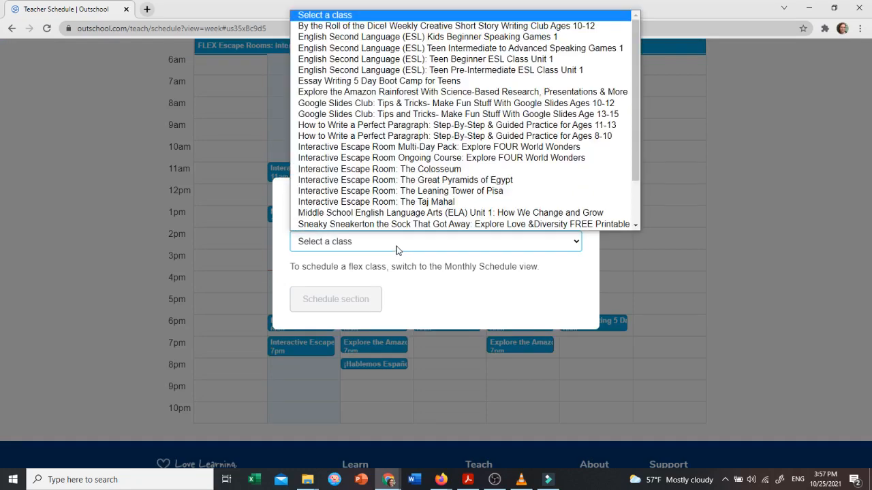
scroll(404, 163, "down", 1)
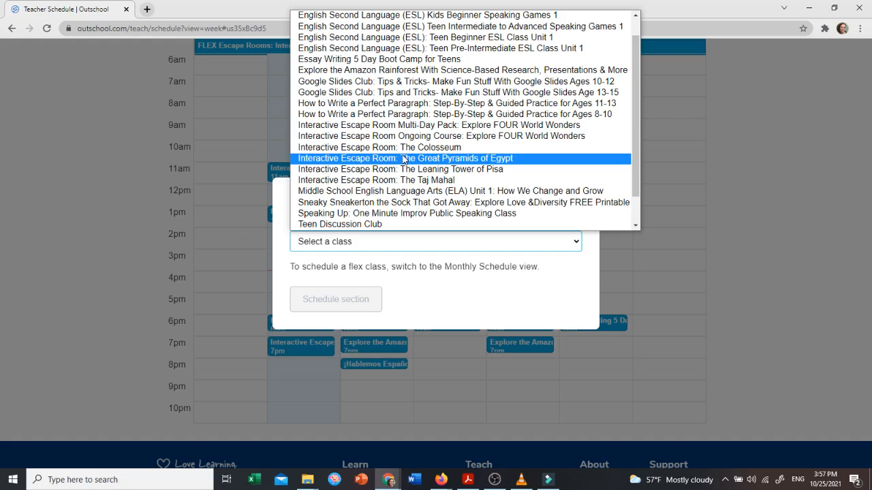
left_click(414, 194)
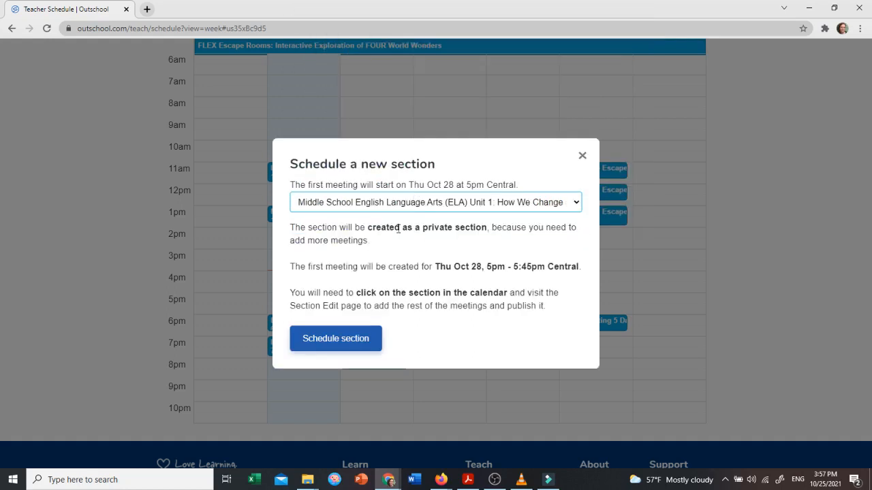
left_click(359, 340)
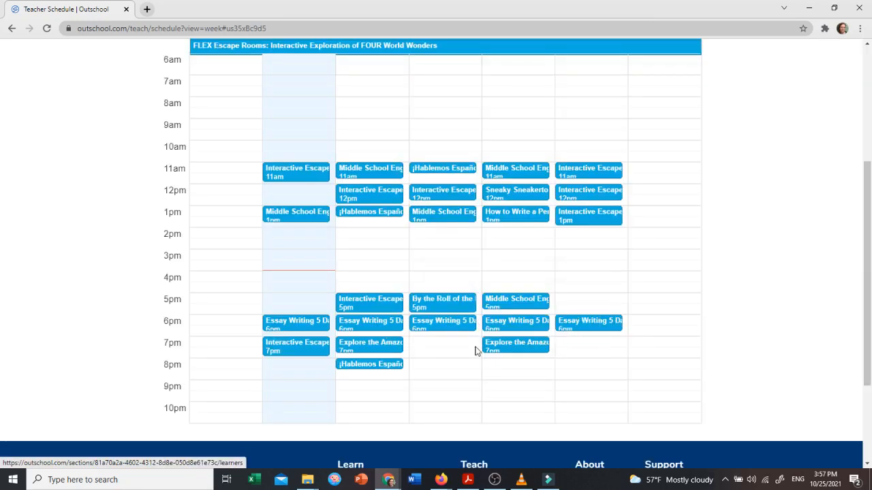
Open the edit page of the Middle School ELA section on Thu Oct 28 at 5pm from the calendar.
mouse_move(527, 303)
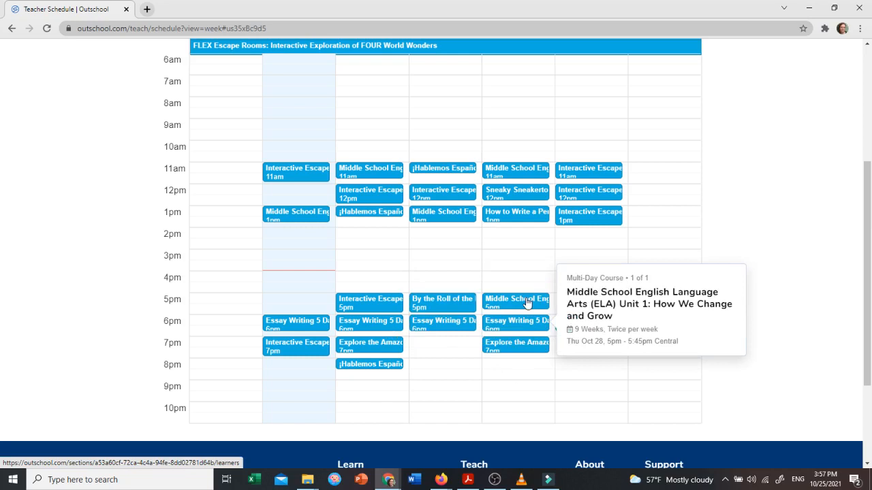
left_click(527, 303)
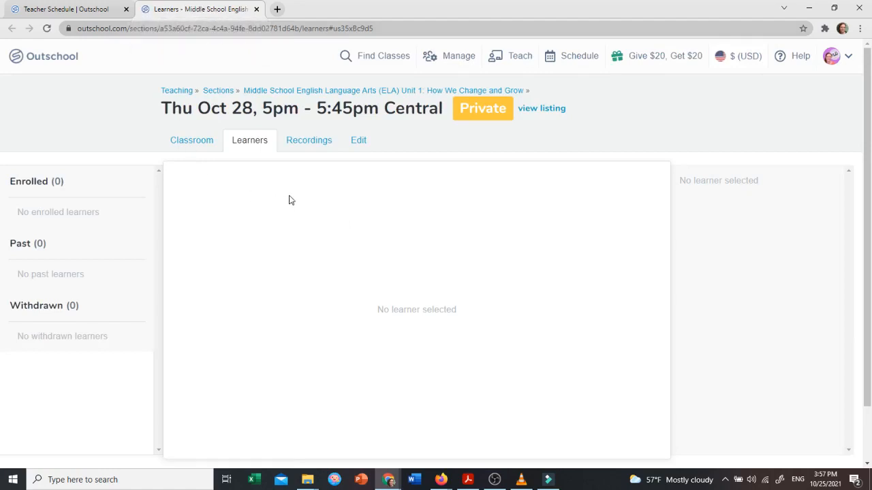
left_click(359, 141)
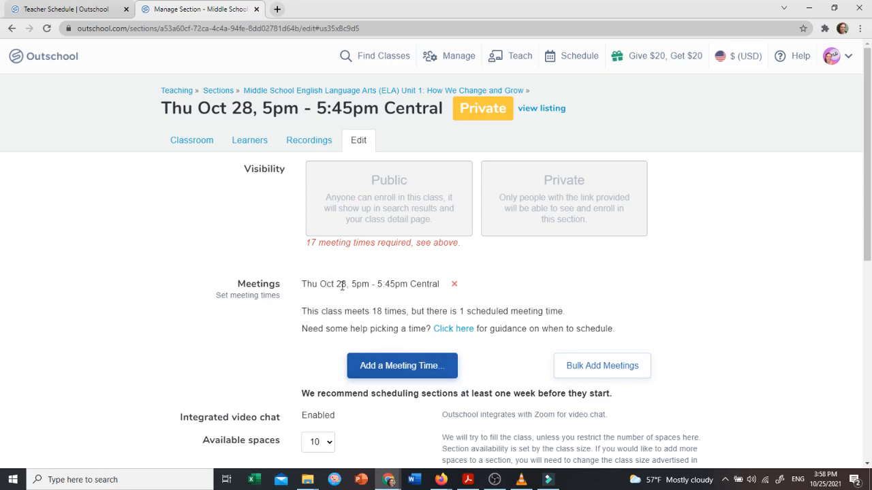
Add a second meeting to the section on Fri Oct 29, 2021, from 5:00 to 5:45 pm.
left_click(400, 361)
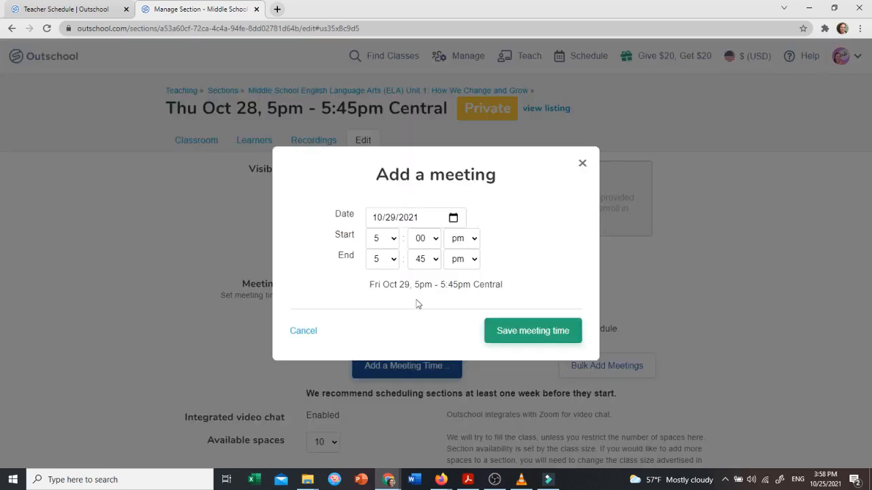
left_click(454, 223)
left_click(455, 337)
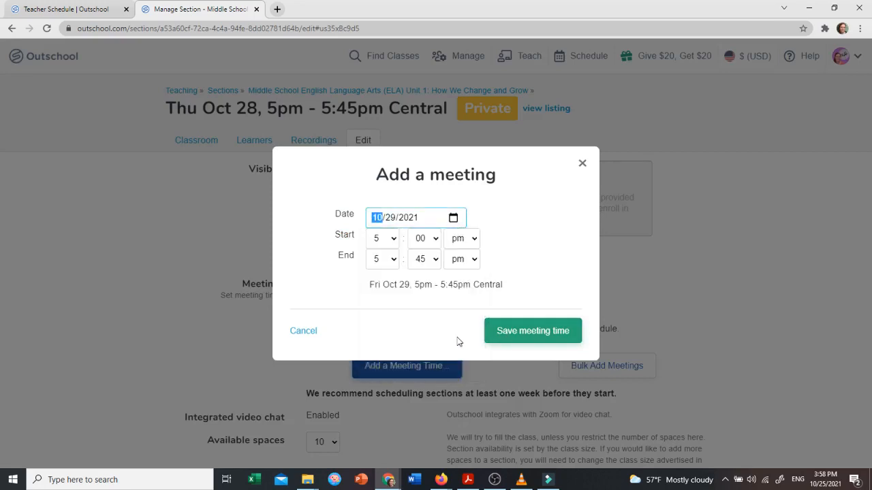
left_click(523, 333)
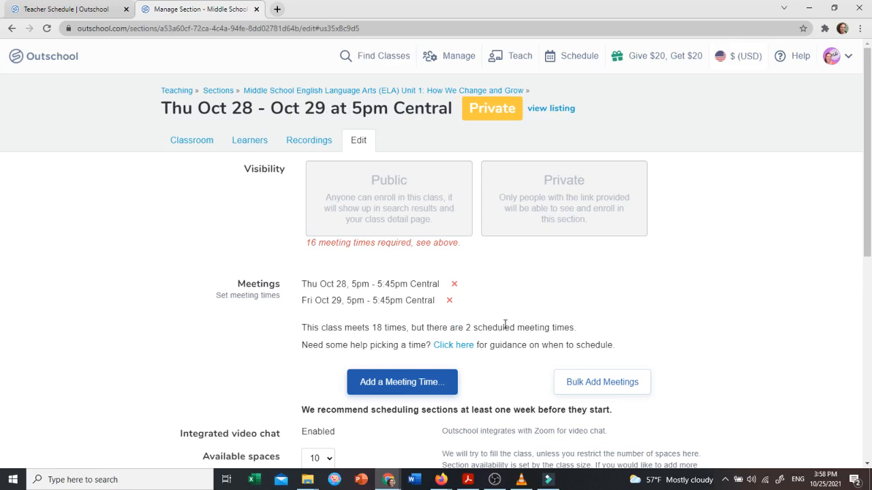
Bulk add the remaining 16 meetings based on the first two and set the section's visibility to Public.
left_click(570, 387)
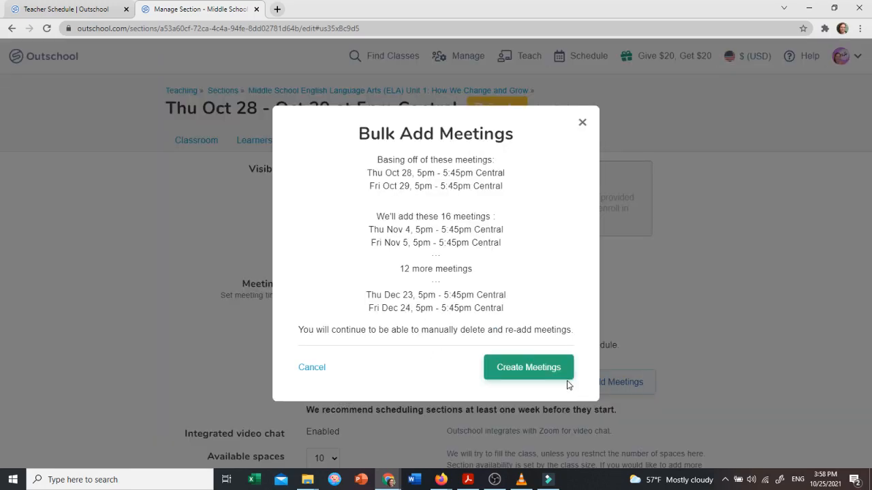
left_click(524, 374)
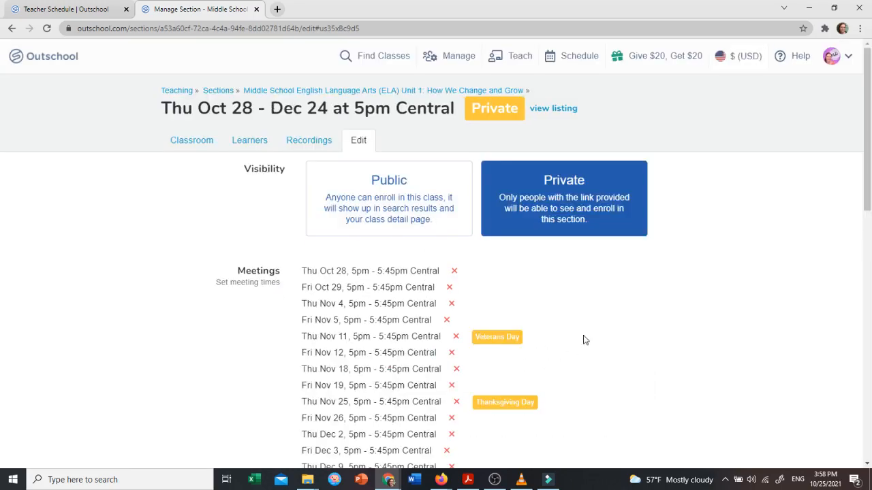
scroll(584, 340, "down", 1)
left_click(401, 172)
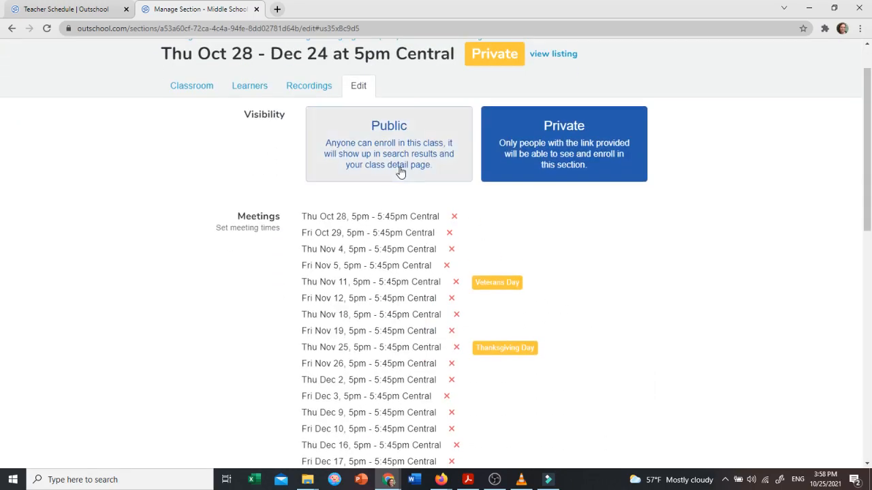
Delete the Thanksgiving Day meeting on Thu Nov 25 and add a replacement on Thu Dec 30, 5:00 to 5:45 pm.
scroll(513, 212, "down", 1)
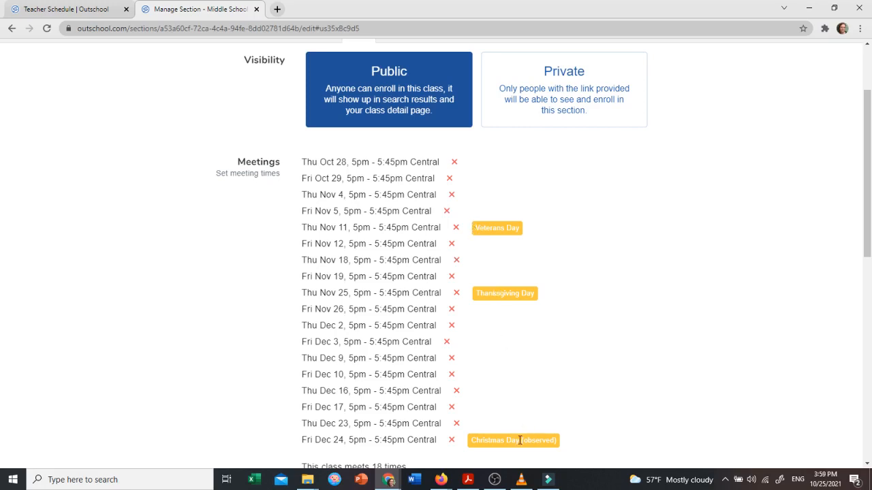
scroll(516, 327, "down", 2)
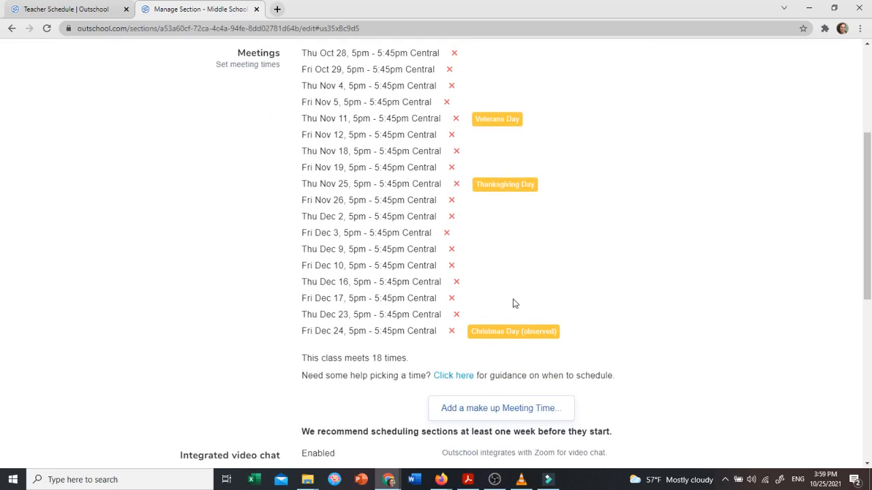
left_click(457, 185)
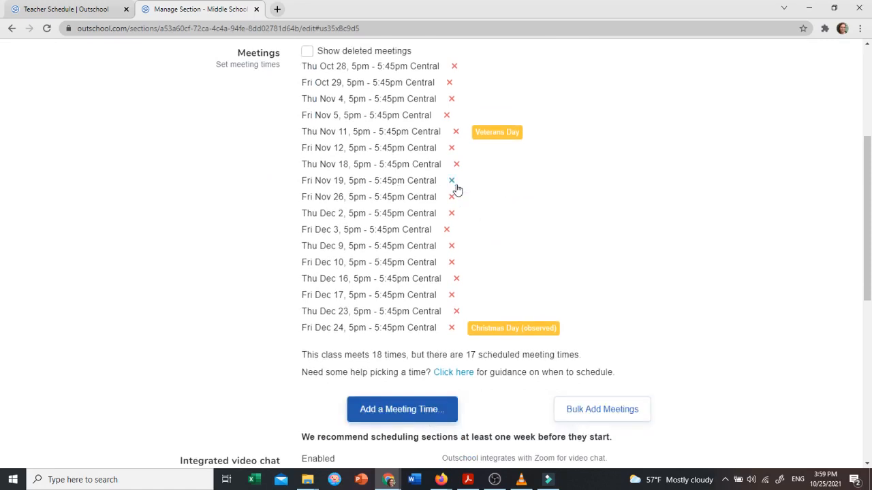
left_click(417, 411)
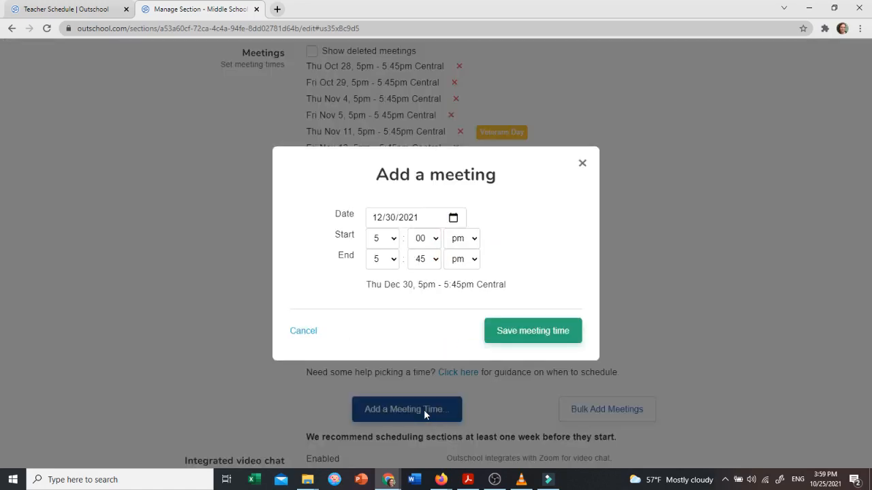
left_click(498, 331)
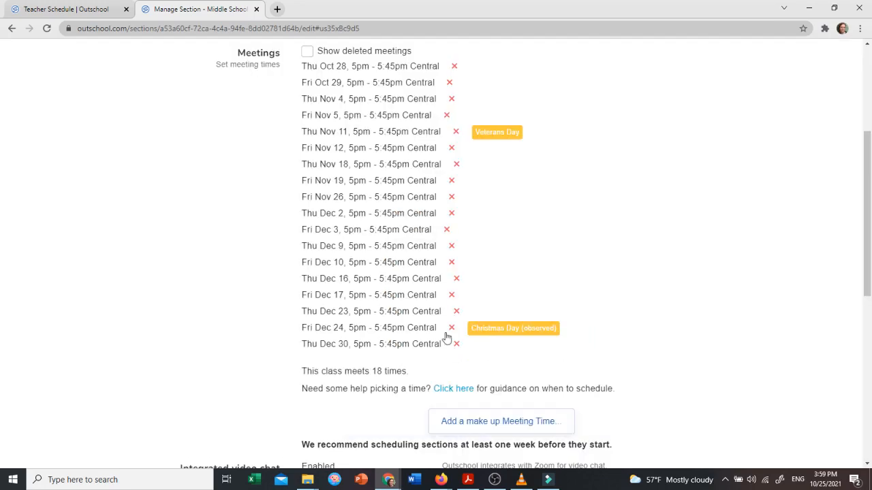
Delete the Fri Dec 24 holiday meeting and add a replacement on Thu Jan 6, 2022, 5:00 to 5:45 pm.
scroll(515, 335, "up", 2)
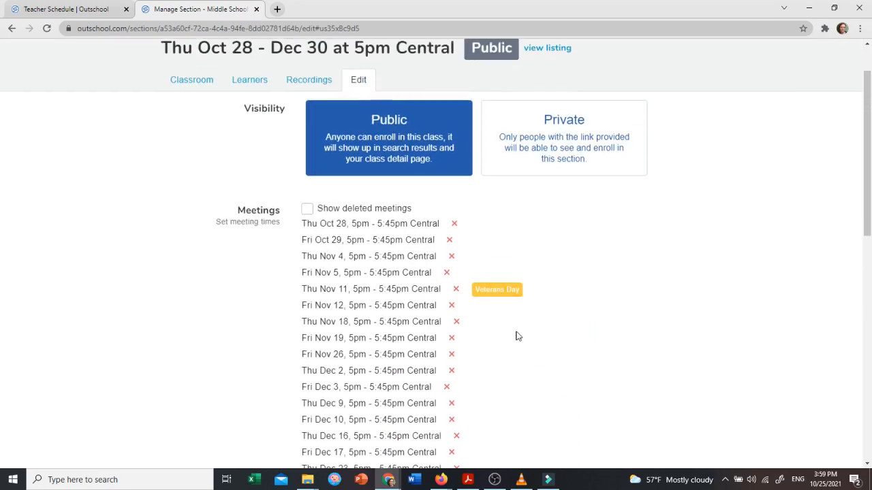
scroll(516, 336, "down", 4)
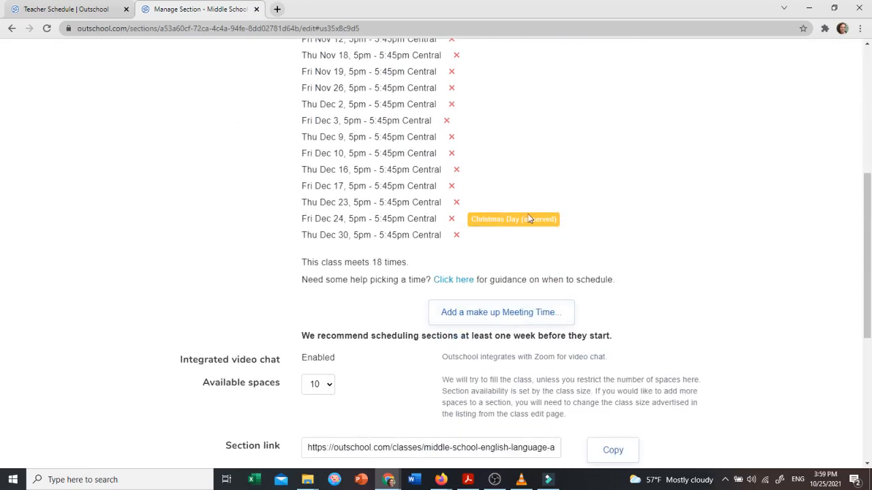
left_click(453, 219)
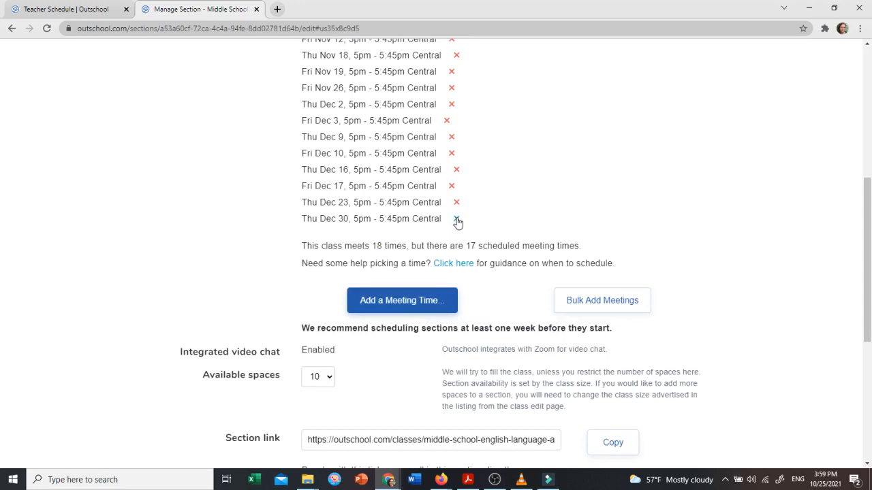
left_click(427, 302)
left_click(502, 331)
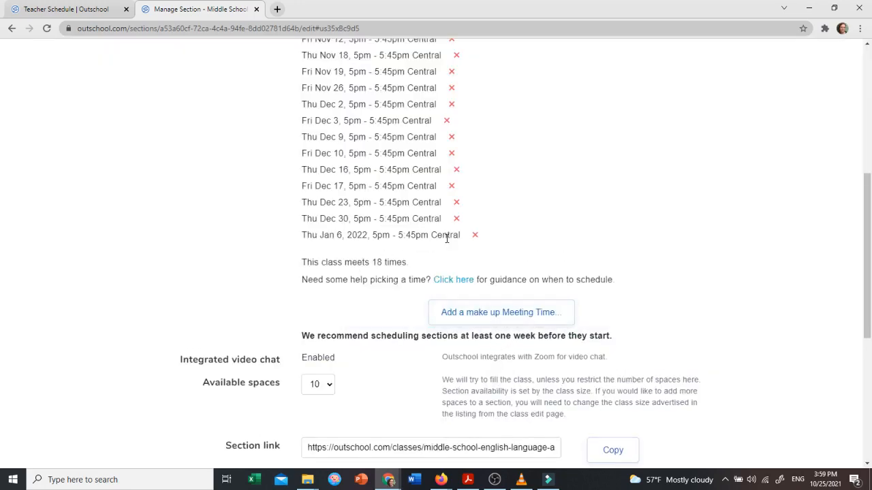
Review the section's full list of meeting dates, its required number of meetings and its visibility setting.
left_click_drag(303, 262, 416, 270)
scroll(416, 270, "up", 5)
scroll(622, 317, "down", 10)
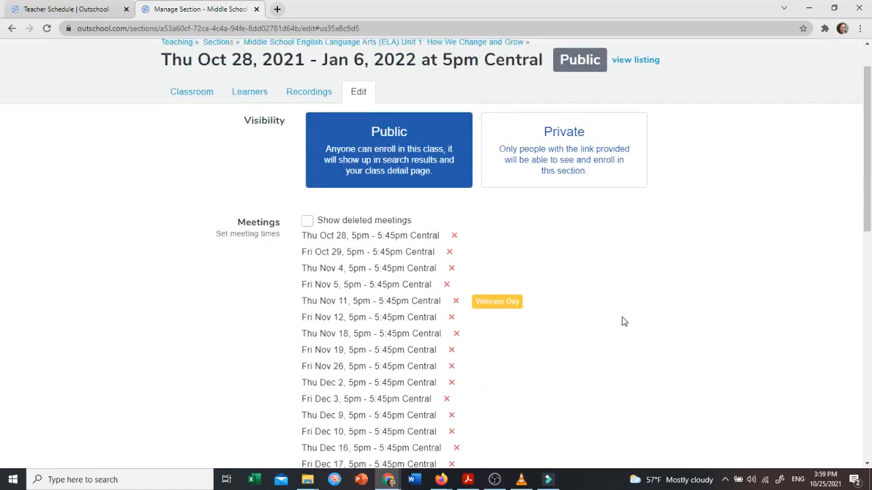
scroll(459, 290, "up", 8)
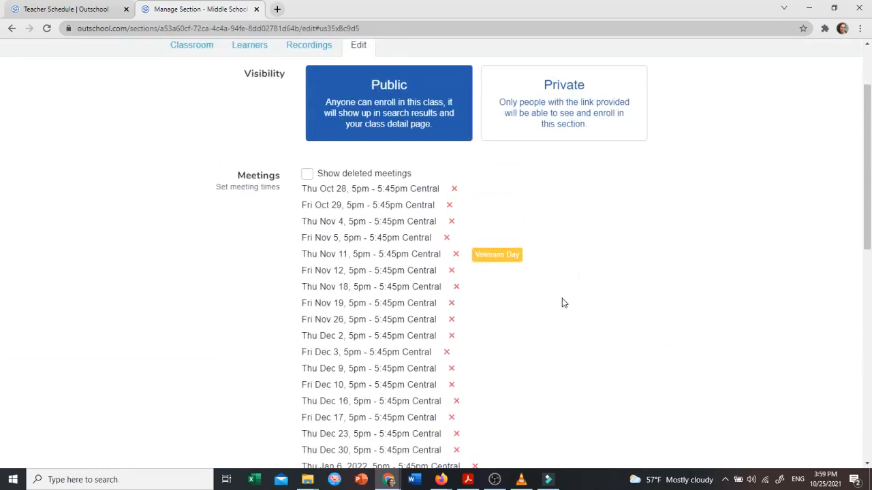
scroll(531, 310, "down", 2)
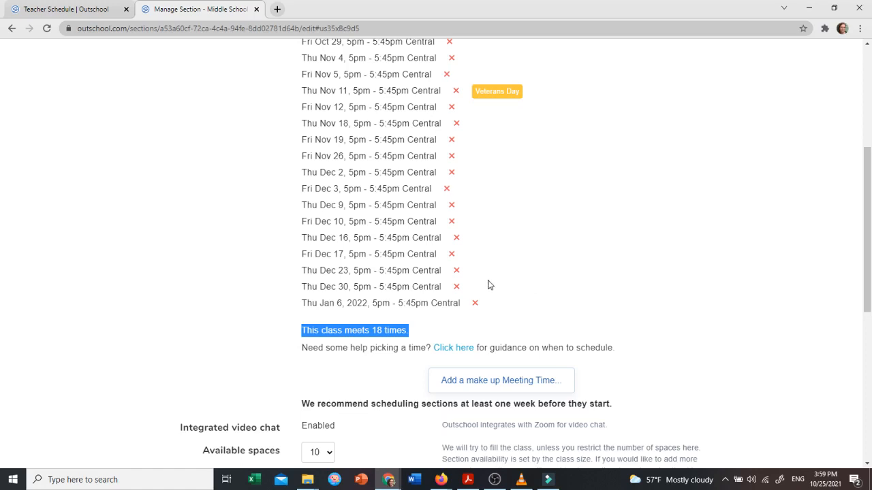
scroll(518, 276, "up", 4)
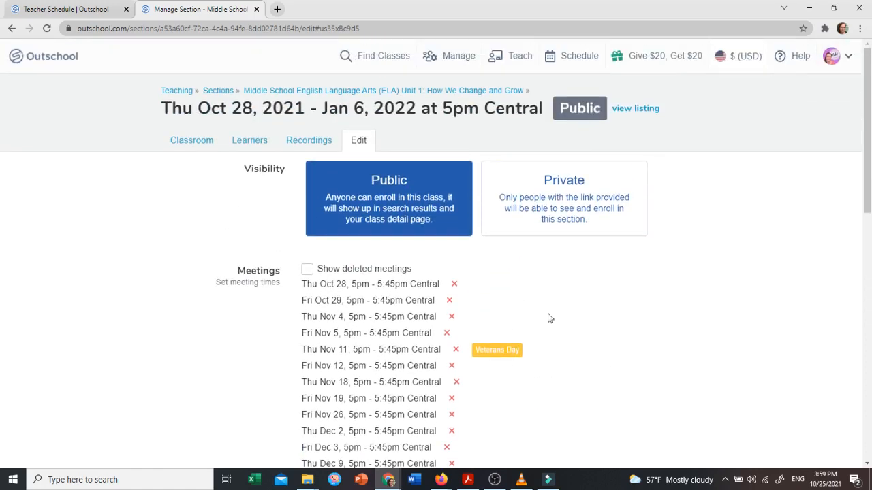